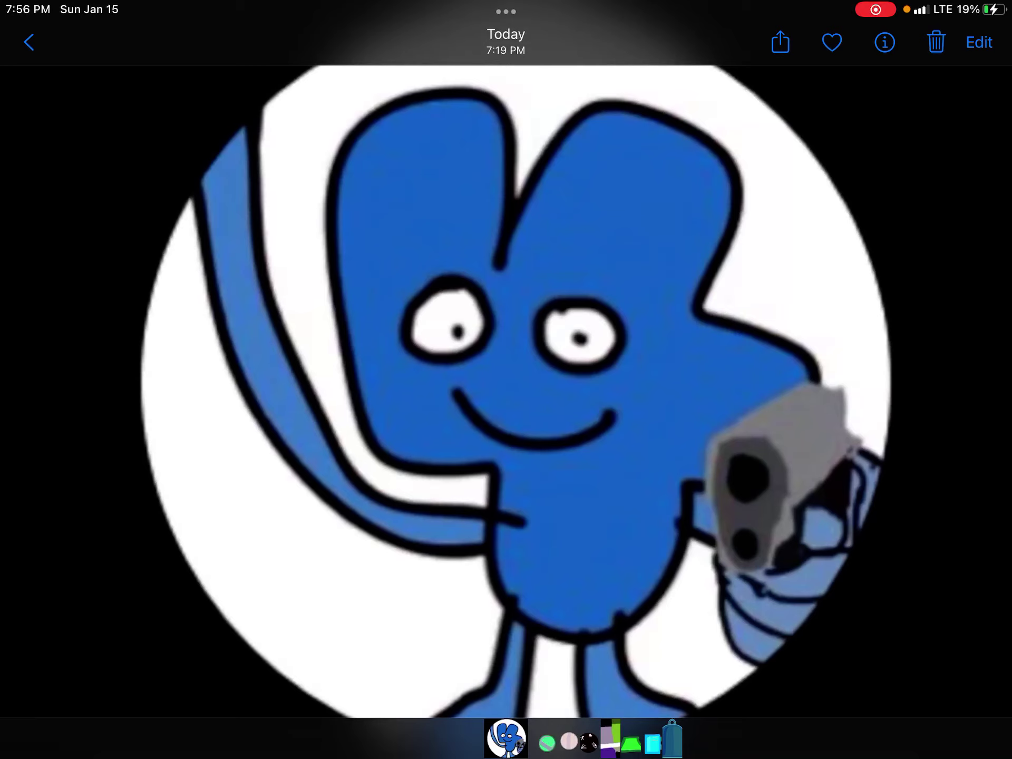
Browse to the striped painting, then return to the blue character drawing.
{"action": "left_click", "coordinate": [609, 739]}
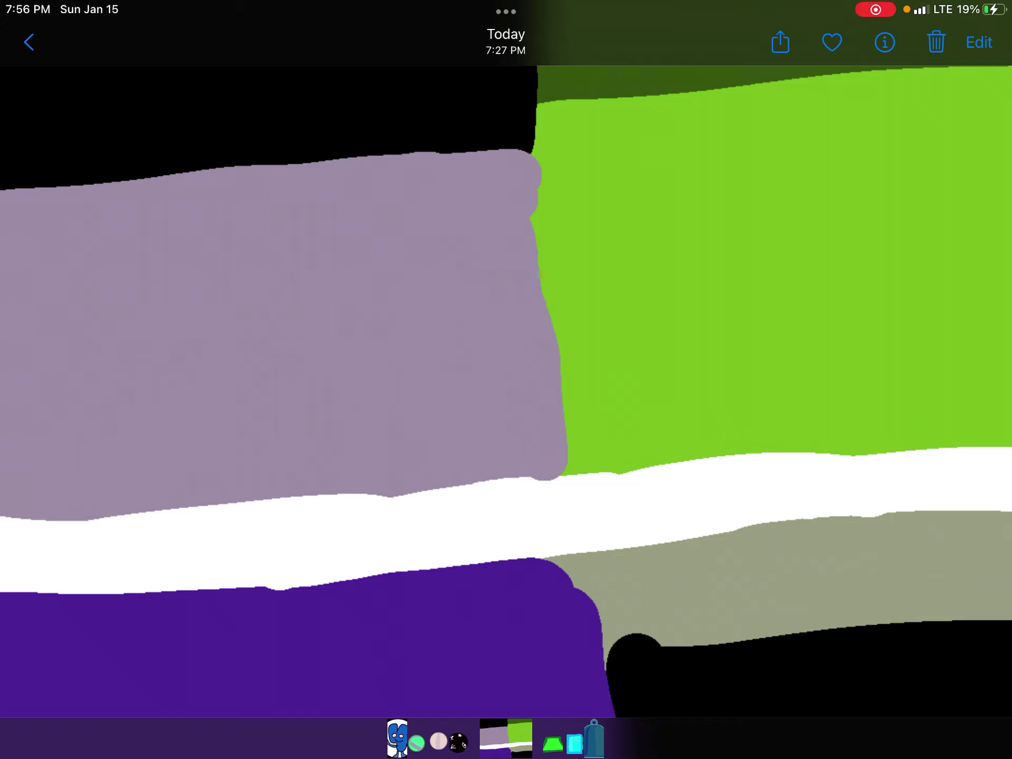
{"action": "left_click", "coordinate": [398, 740]}
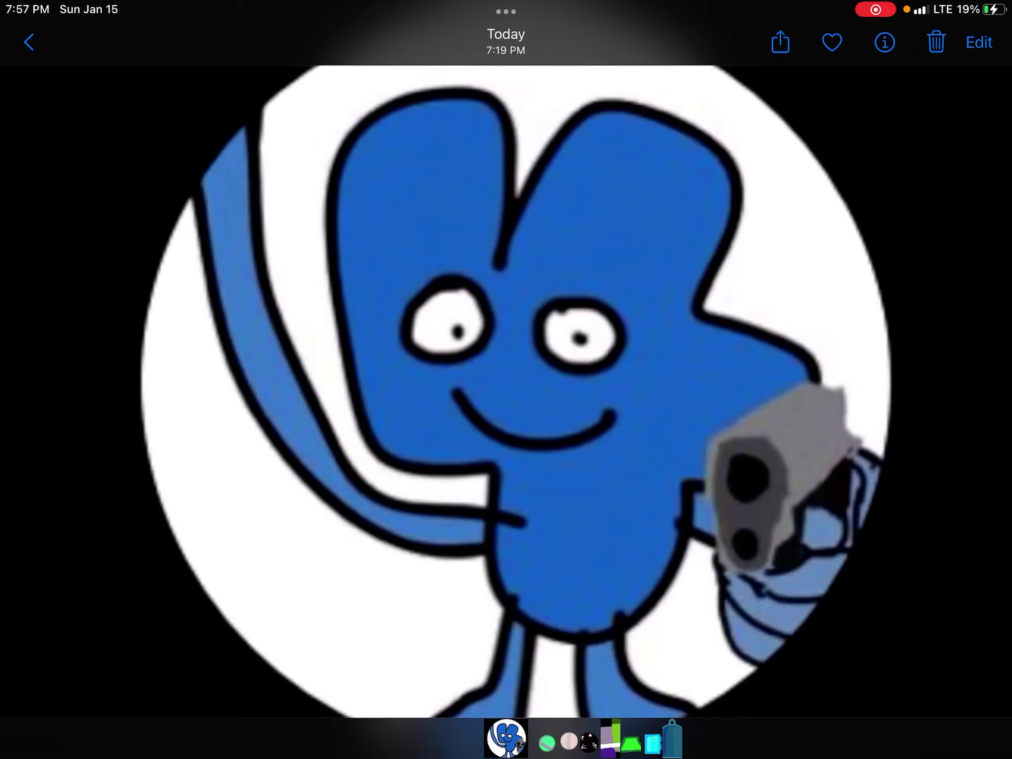
View the blue bell drawing, then switch back to the blue character drawing.
{"action": "left_click", "coordinate": [671, 739]}
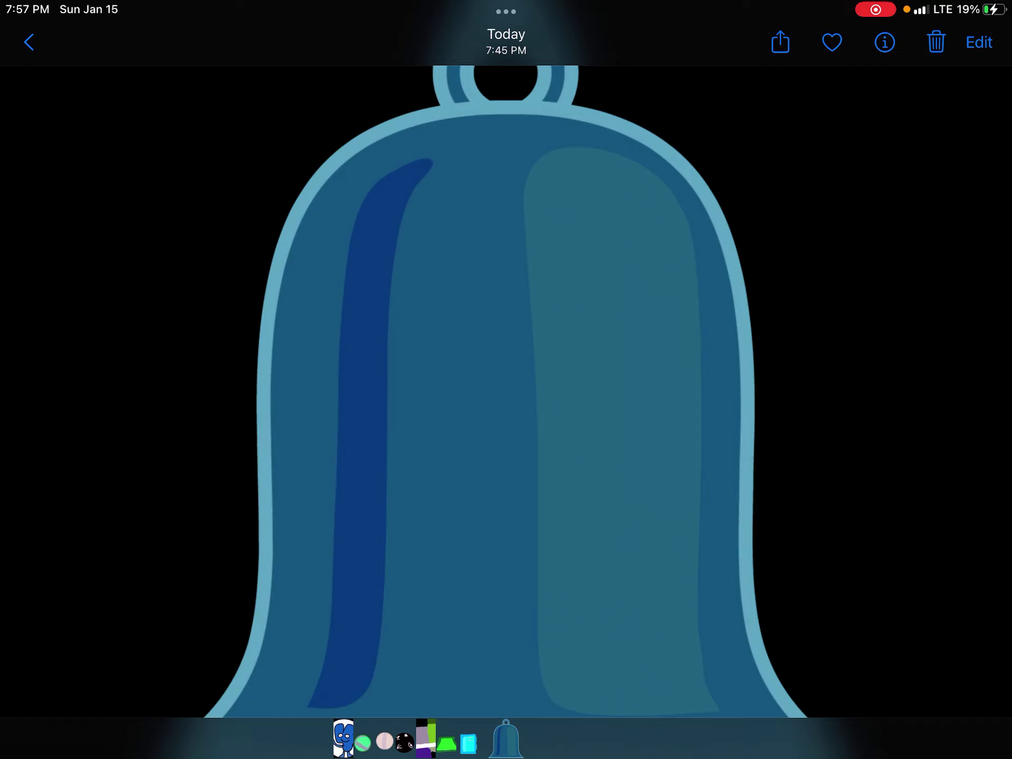
{"action": "left_click", "coordinate": [343, 739]}
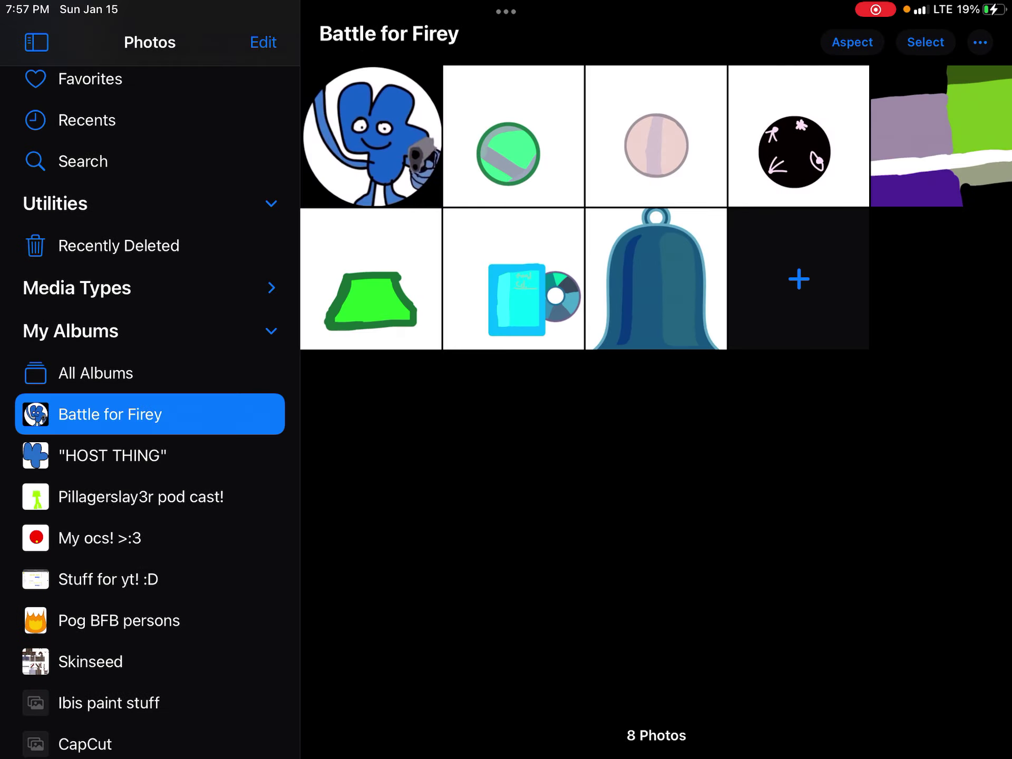
{"action": "left_click", "coordinate": [372, 136]}
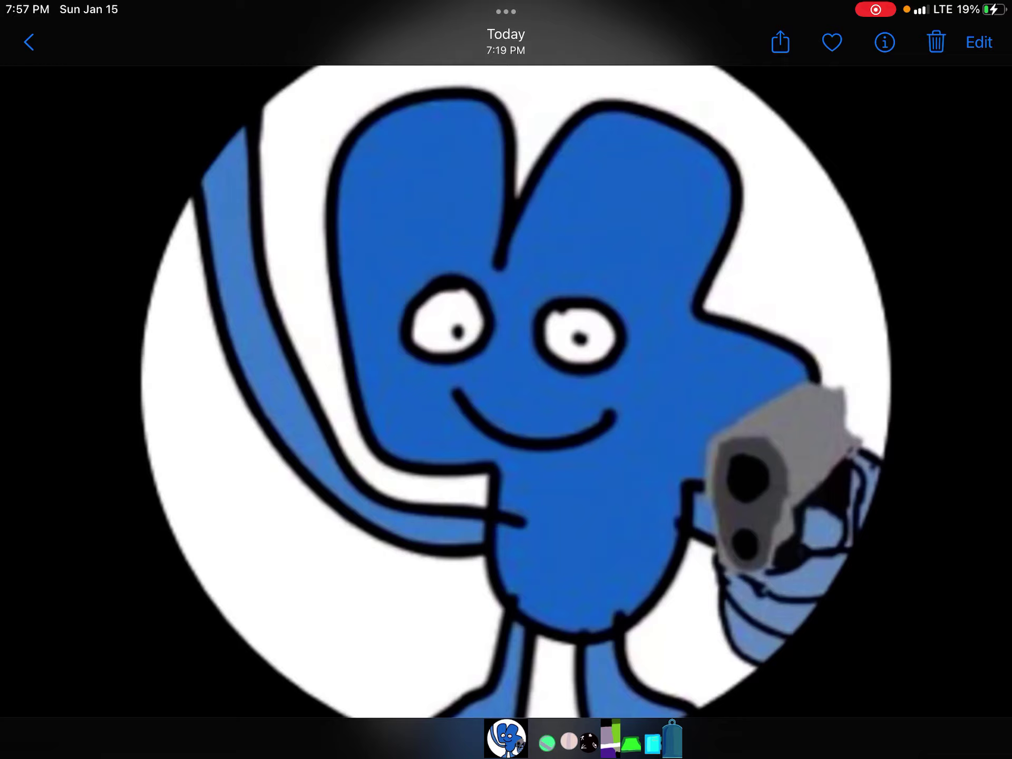
{"action": "left_click_drag", "start_coordinate": [507, 237], "coordinate": [506, 554]}
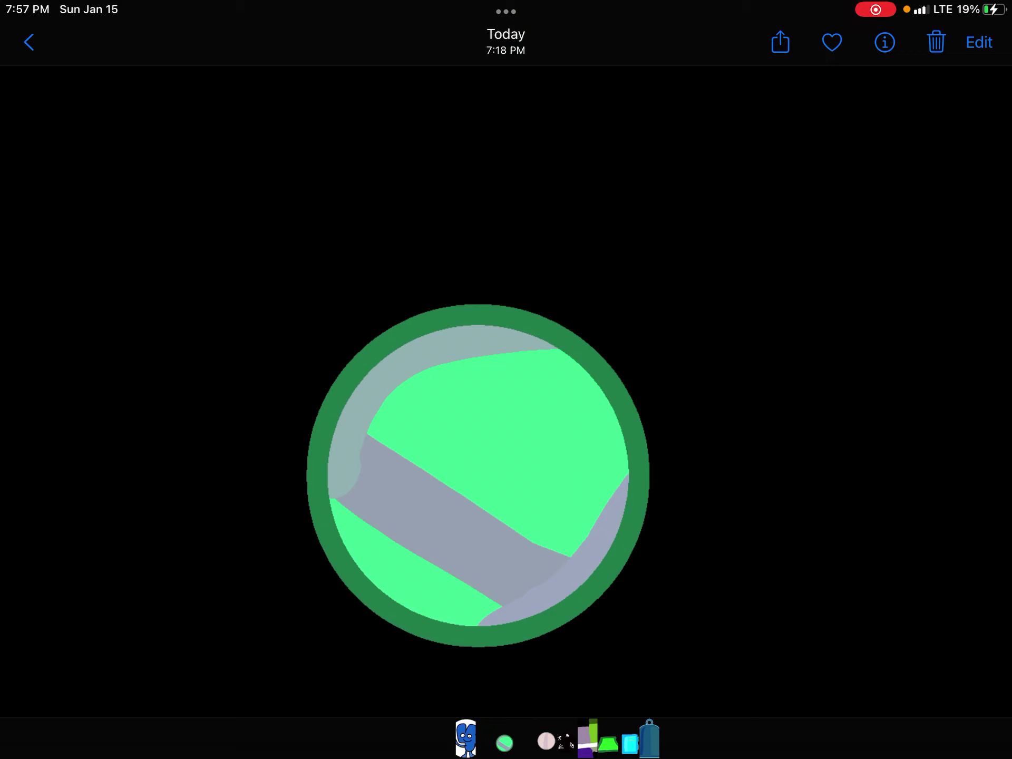
{"action": "left_click", "coordinate": [398, 739]}
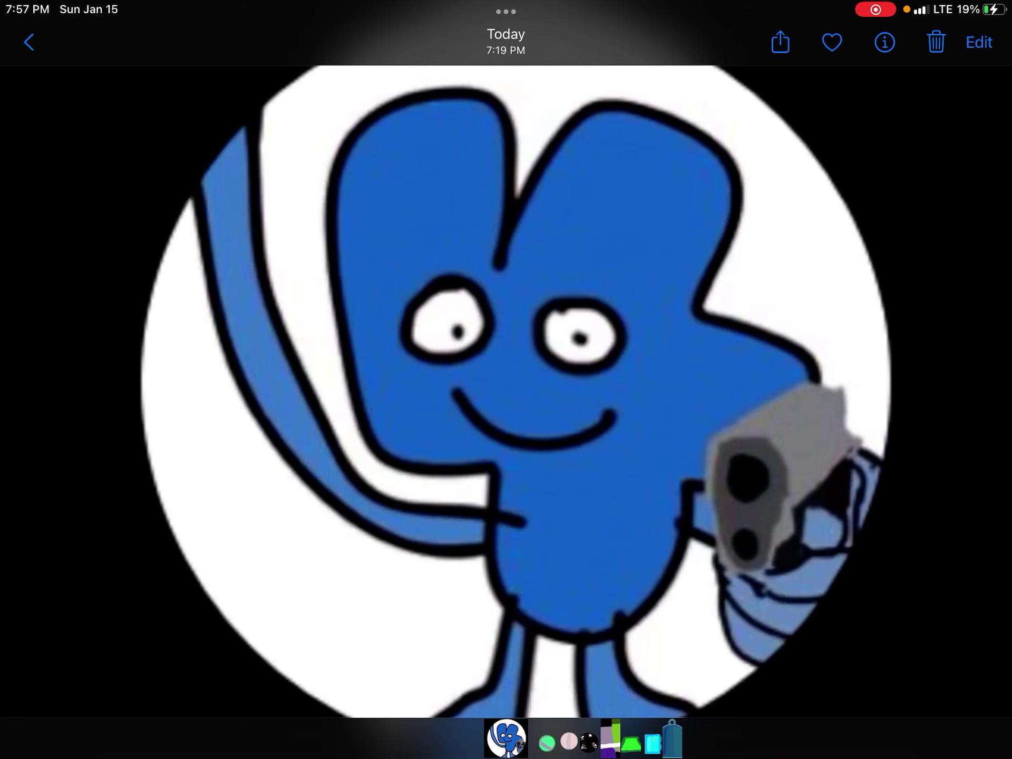
Return to the album grid and select five photos for deletion.
{"action": "left_click", "coordinate": [30, 41]}
{"action": "left_click", "coordinate": [925, 42]}
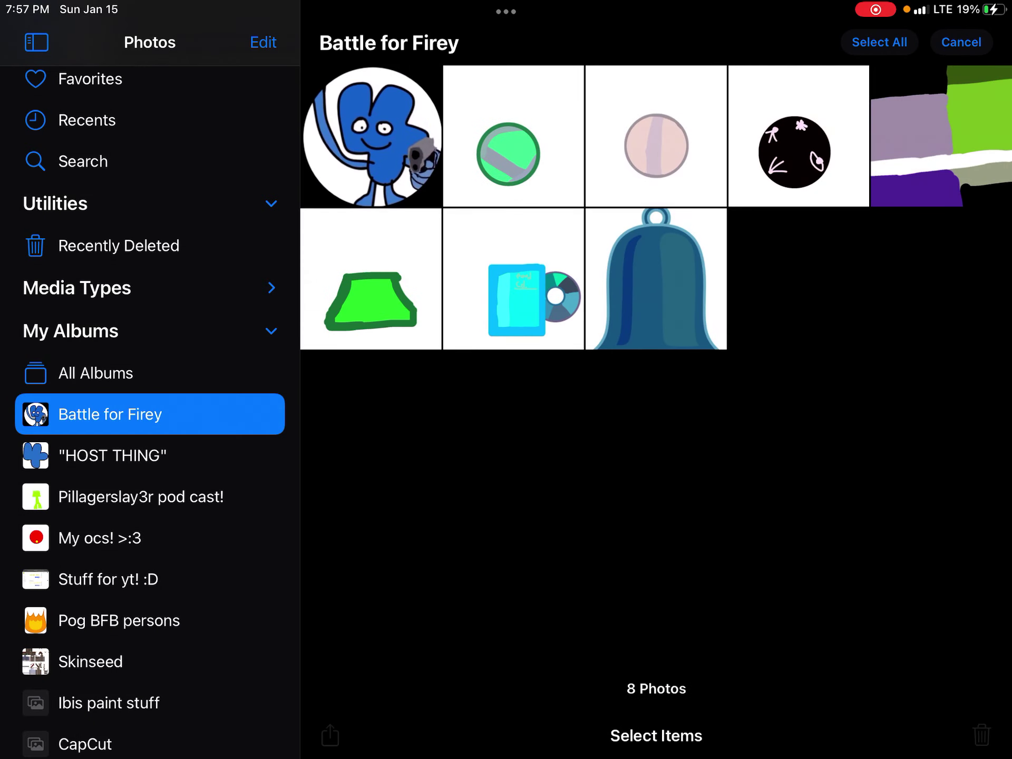
{"action": "left_click", "coordinate": [799, 136]}
{"action": "left_click", "coordinate": [657, 136]}
{"action": "left_click", "coordinate": [656, 280]}
{"action": "left_click_drag", "start_coordinate": [515, 279], "coordinate": [370, 279]}
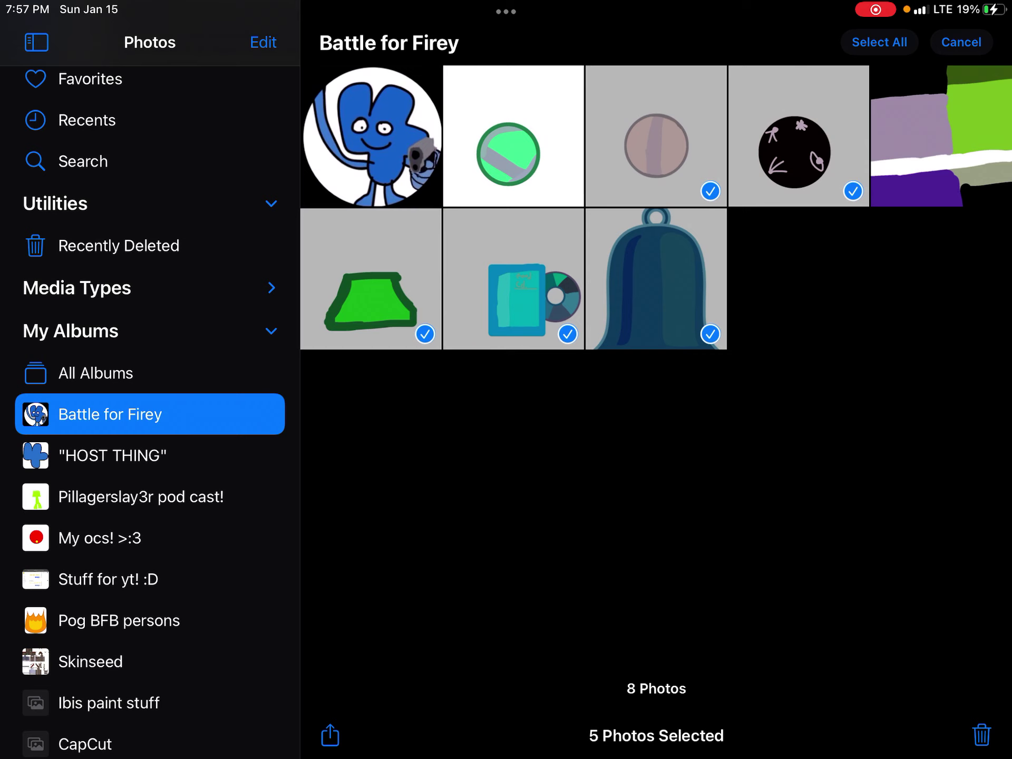
Delete the 5 selected photos and open the first remaining photo.
{"action": "left_click", "coordinate": [982, 735]}
{"action": "left_click", "coordinate": [851, 681]}
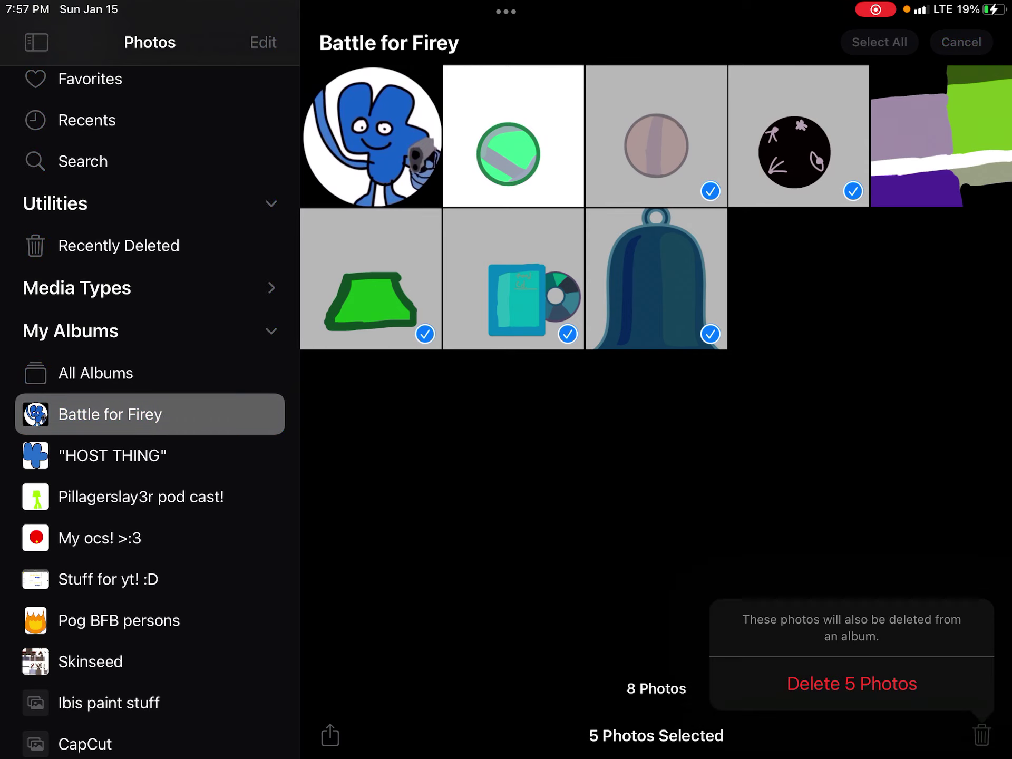
{"action": "left_click", "coordinate": [851, 682]}
{"action": "left_click", "coordinate": [371, 136]}
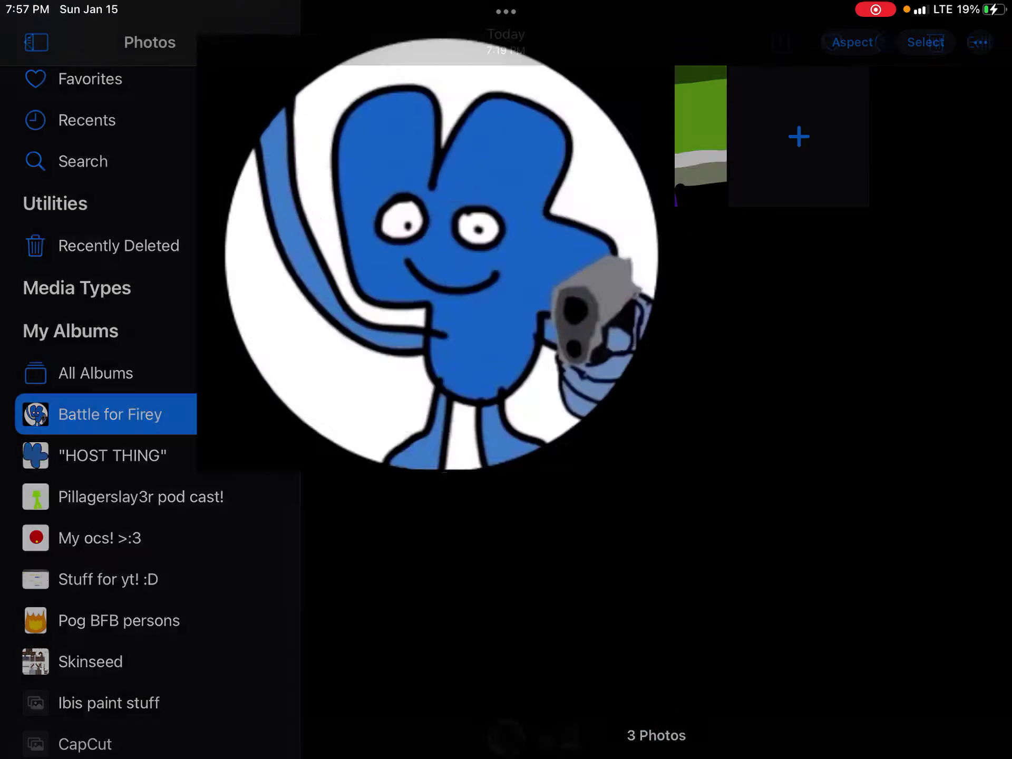